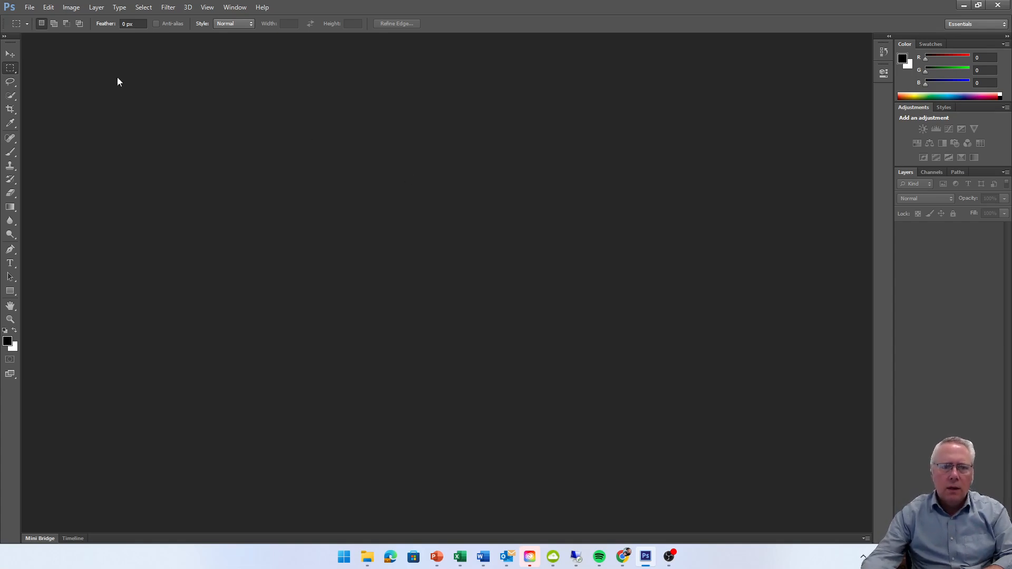
Open the Field image from the Lesson 1 folder
left_click(31, 8)
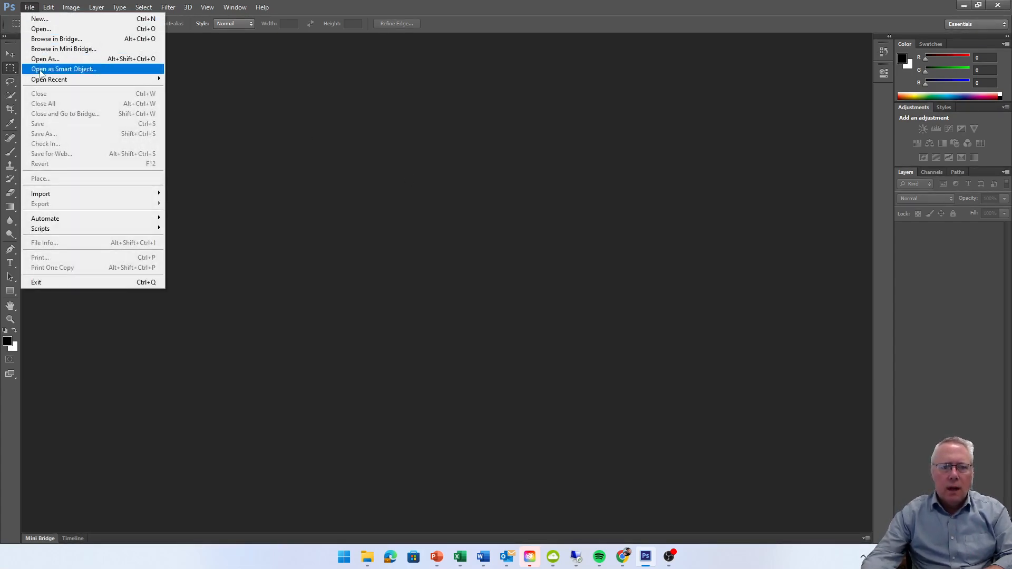
left_click(51, 29)
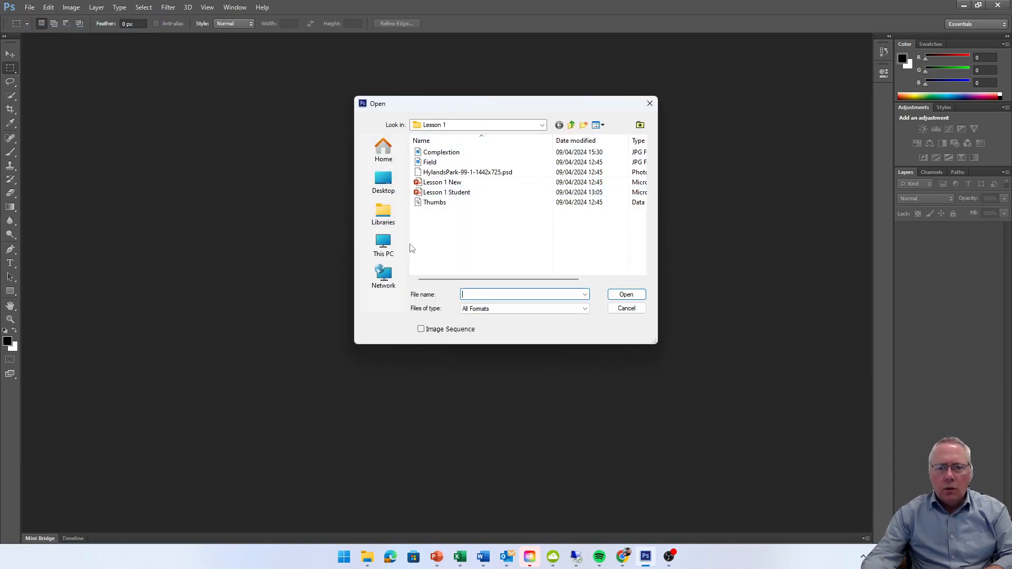
double_click(430, 162)
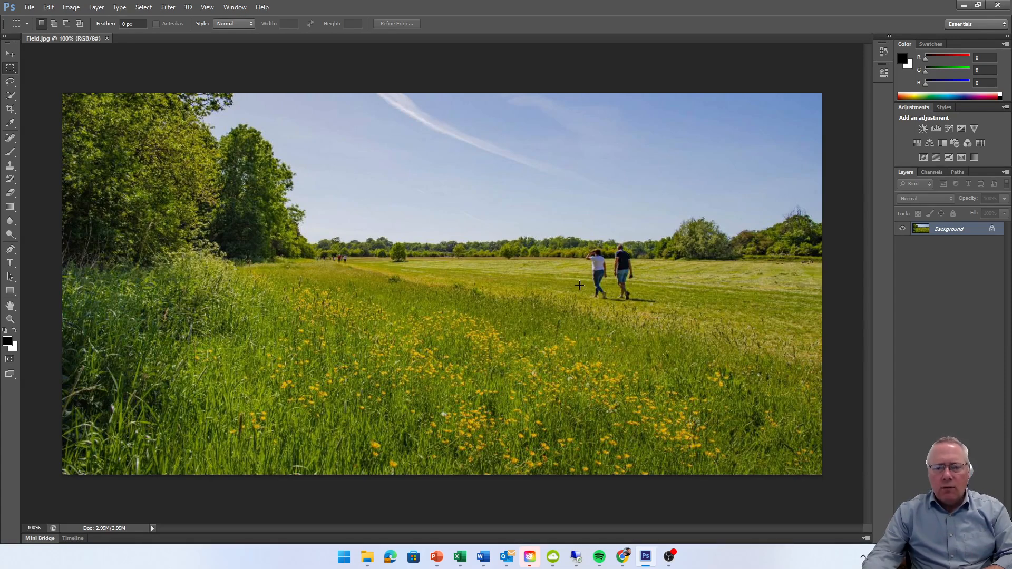
left_click_drag(569, 240, 658, 304)
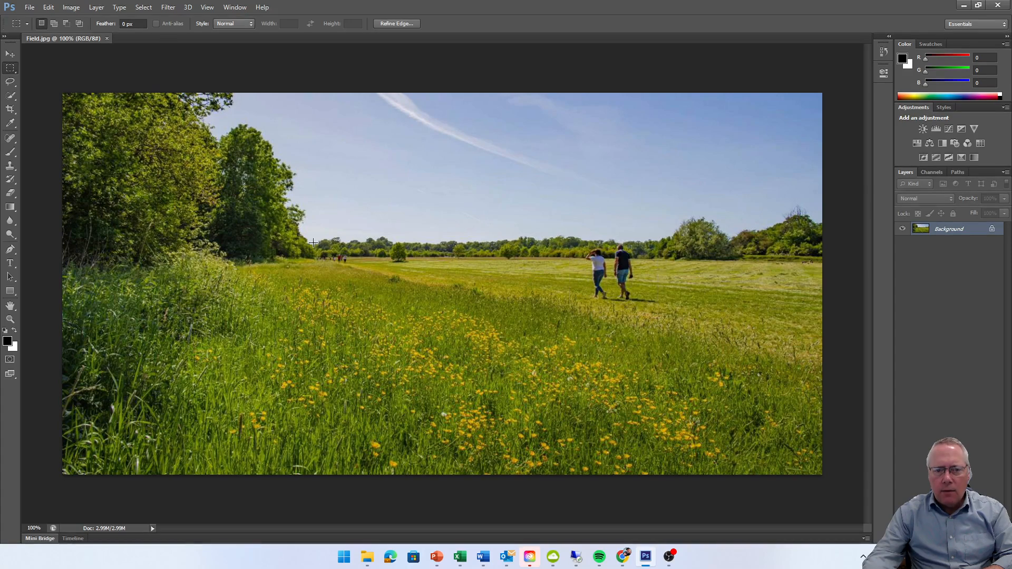
left_click_drag(313, 243, 362, 270)
left_click(511, 82)
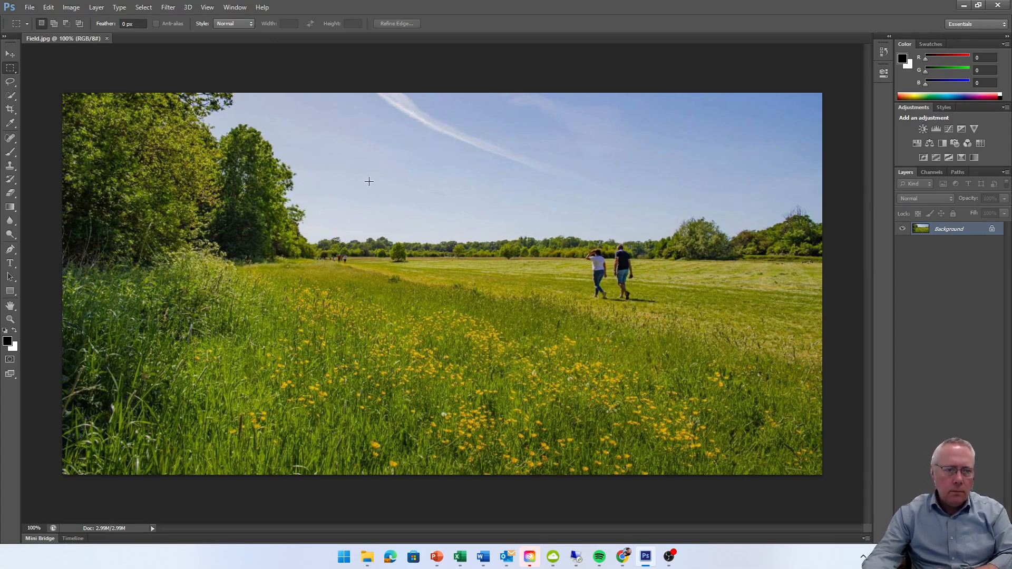
Activate the Clone Stamp tool and set its brush size to 49 px
left_click(15, 173)
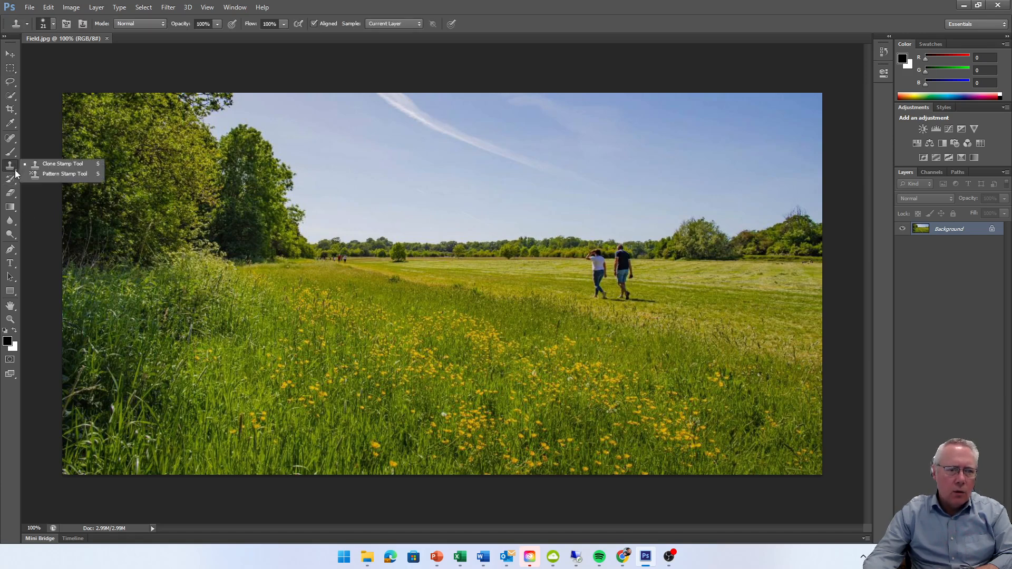
left_click(55, 165)
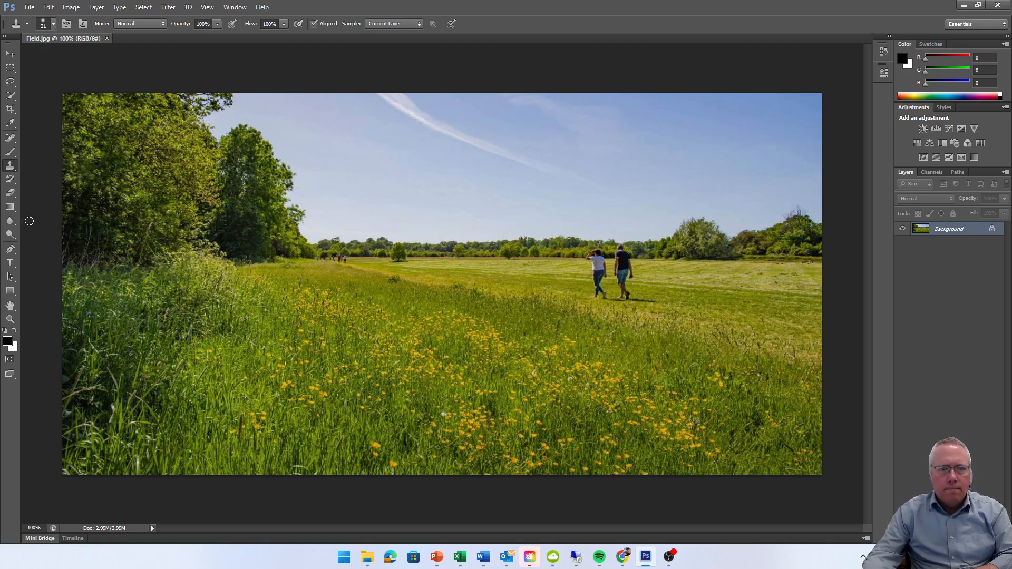
left_click(54, 25)
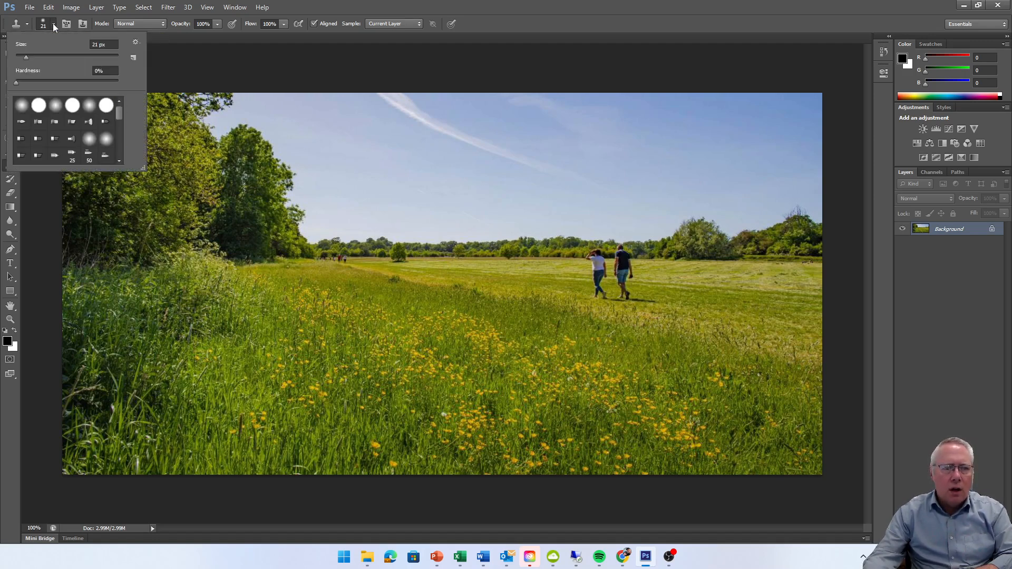
left_click(27, 56)
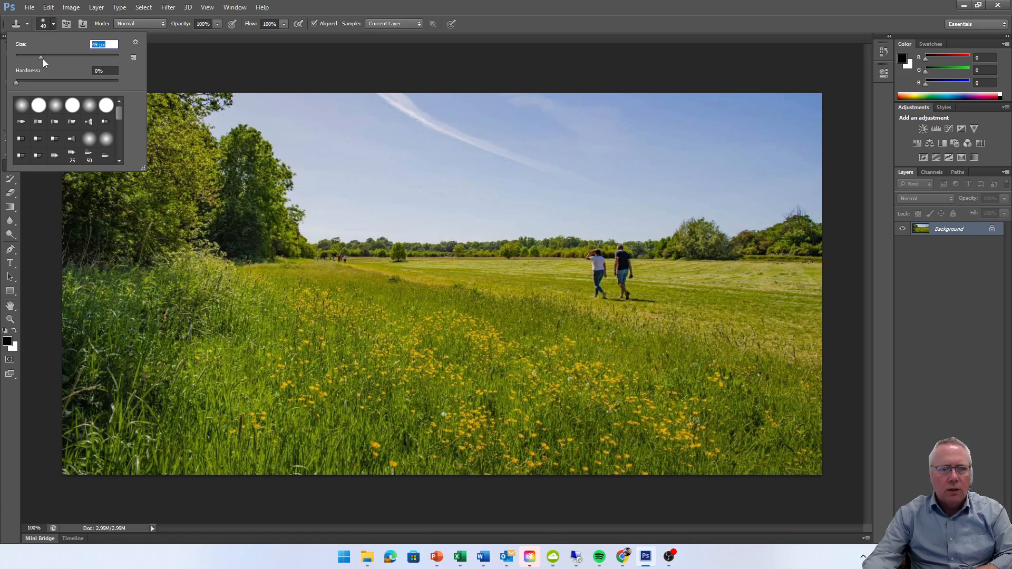
left_click(173, 73)
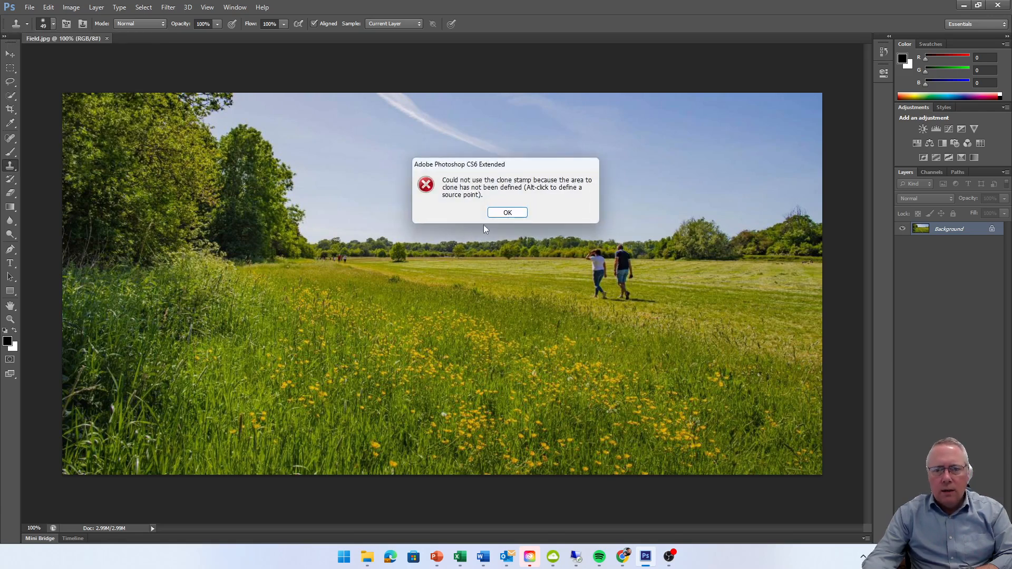
left_click(498, 212)
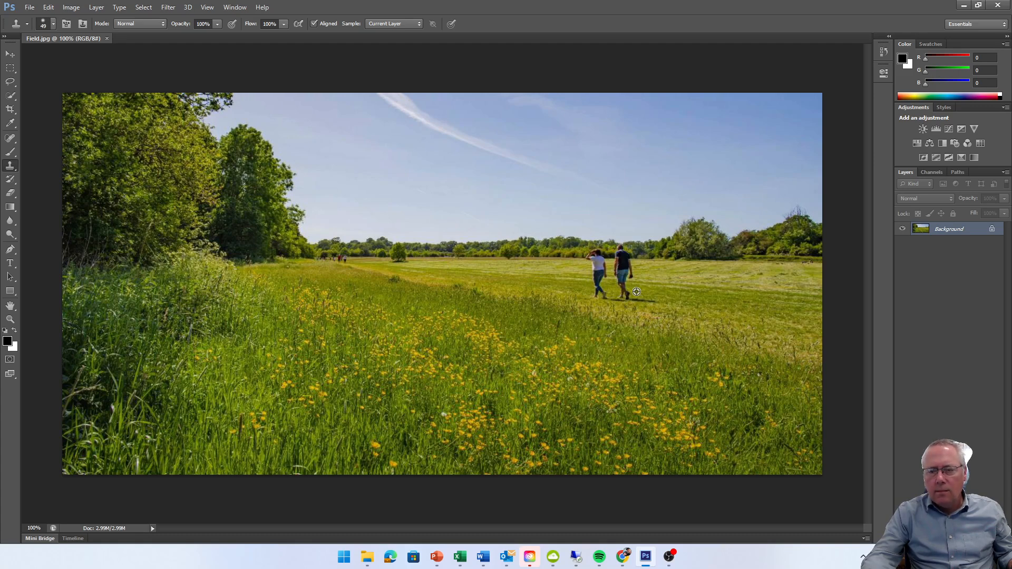
Clone nearby grass over the lower legs and ground shadow of the walker in the dark shirt
left_click(636, 291, "alt")
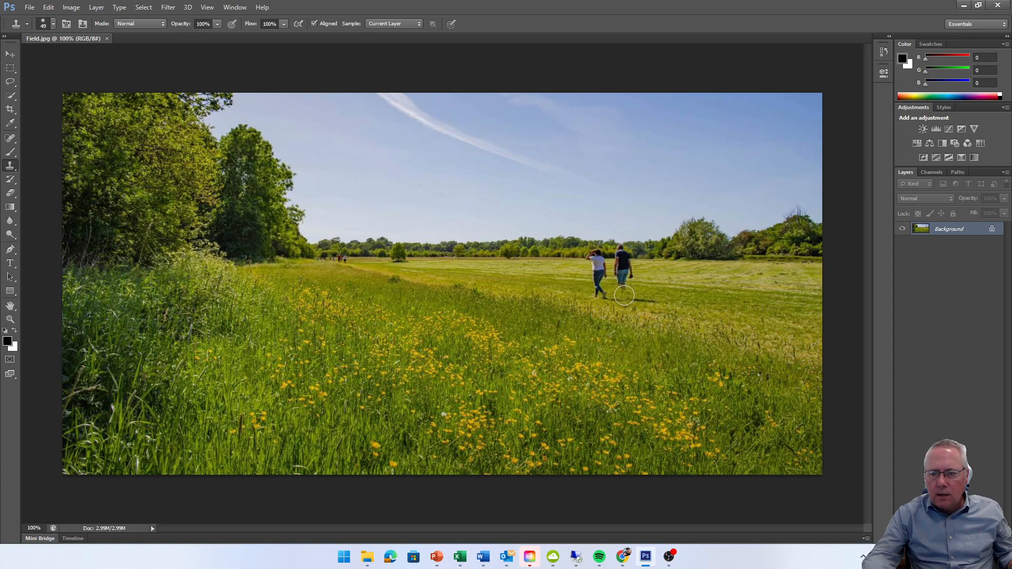
left_click_drag(625, 295, 622, 285)
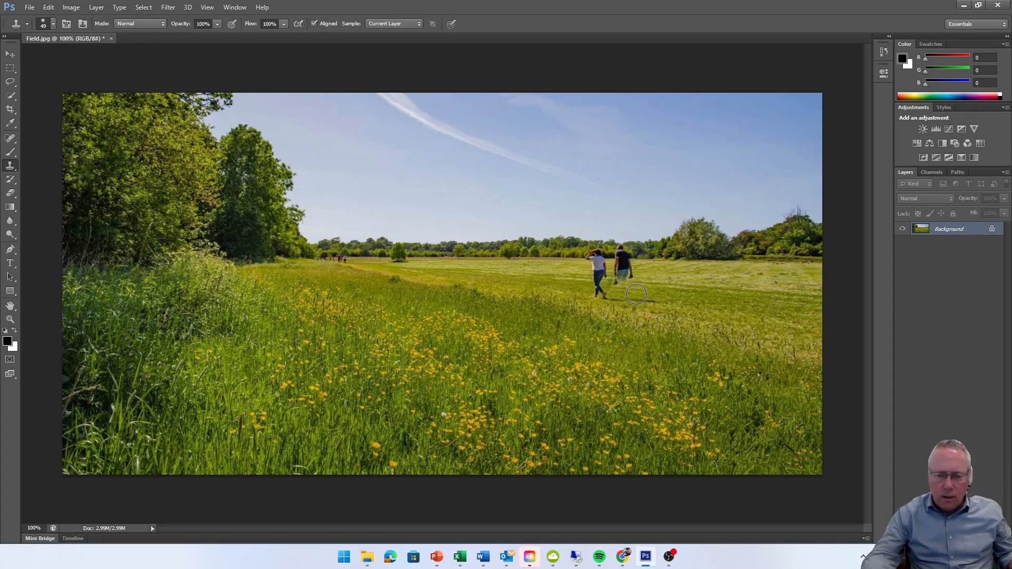
left_click(664, 302, "alt")
left_click_drag(655, 301, 644, 299)
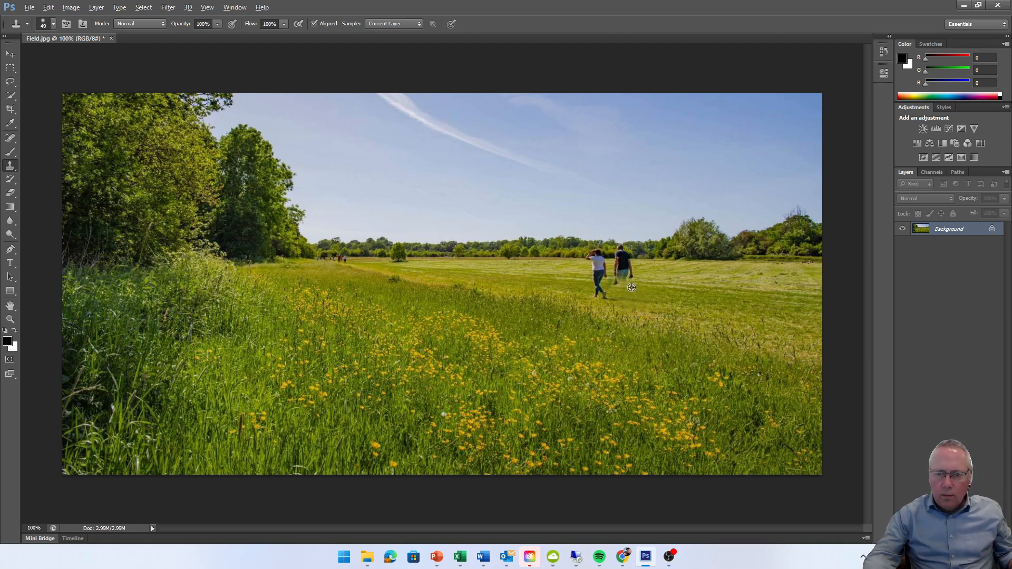
left_click(632, 288, "alt")
left_click(619, 286)
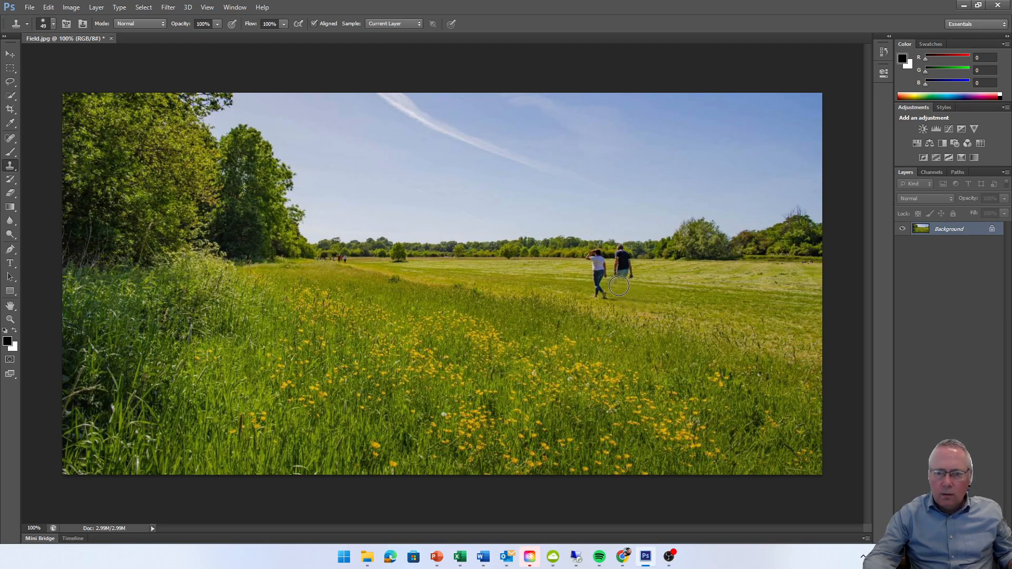
left_click(625, 280)
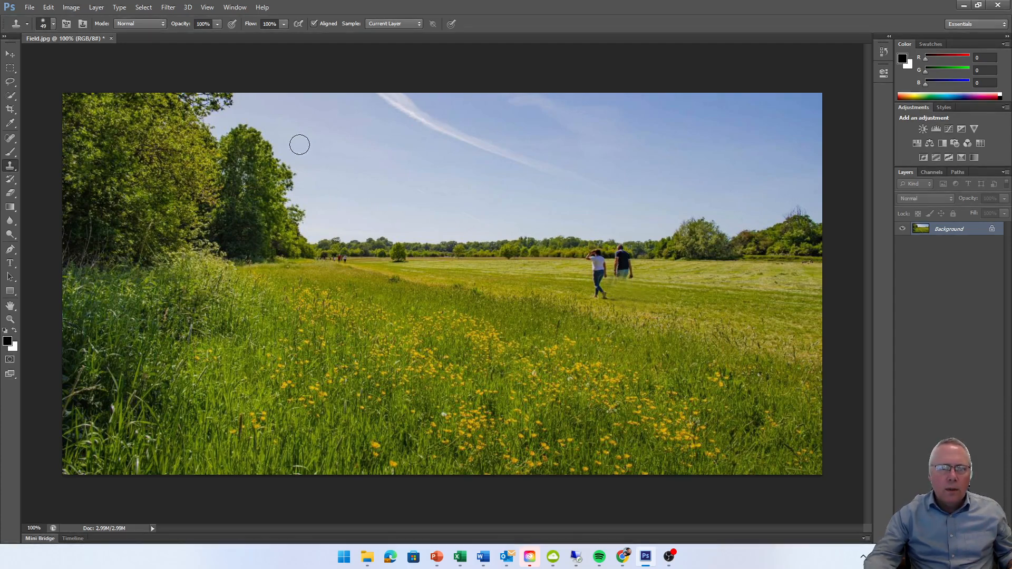
Reduce the Clone Stamp brush to 24 px and clone grass over the legs of the walker in the white shirt
left_click(54, 23)
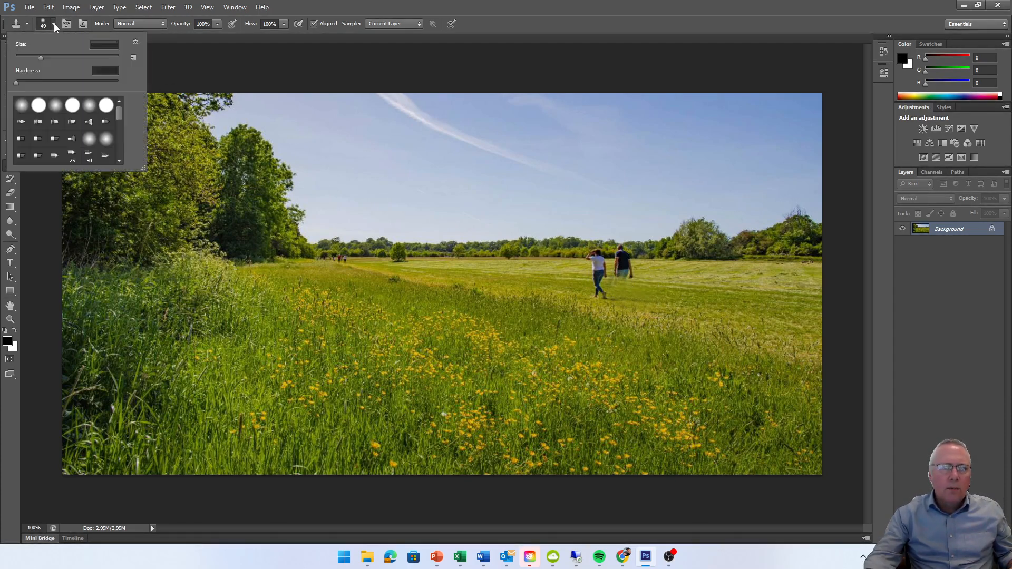
left_click_drag(43, 55, 32, 57)
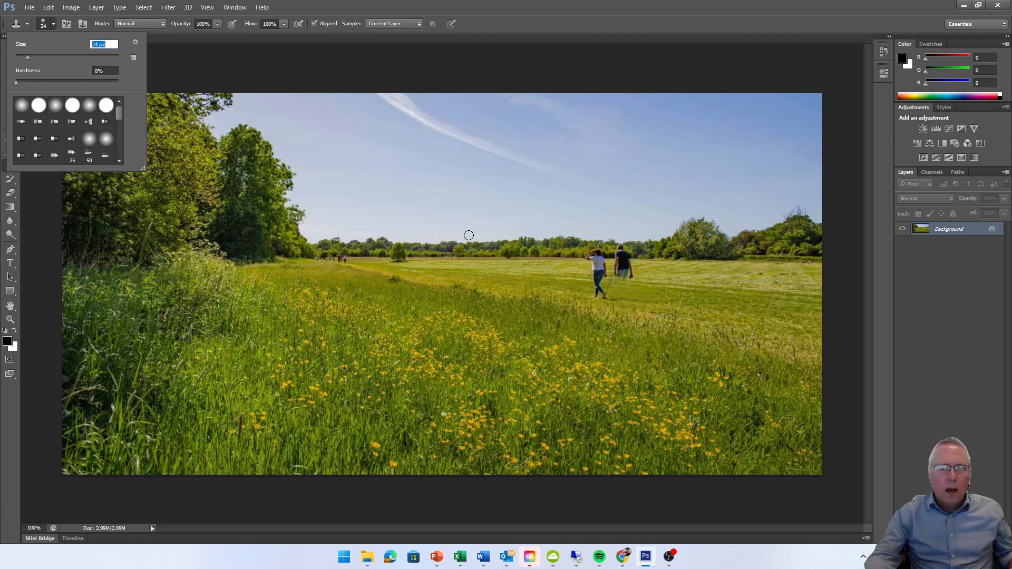
left_click(533, 268)
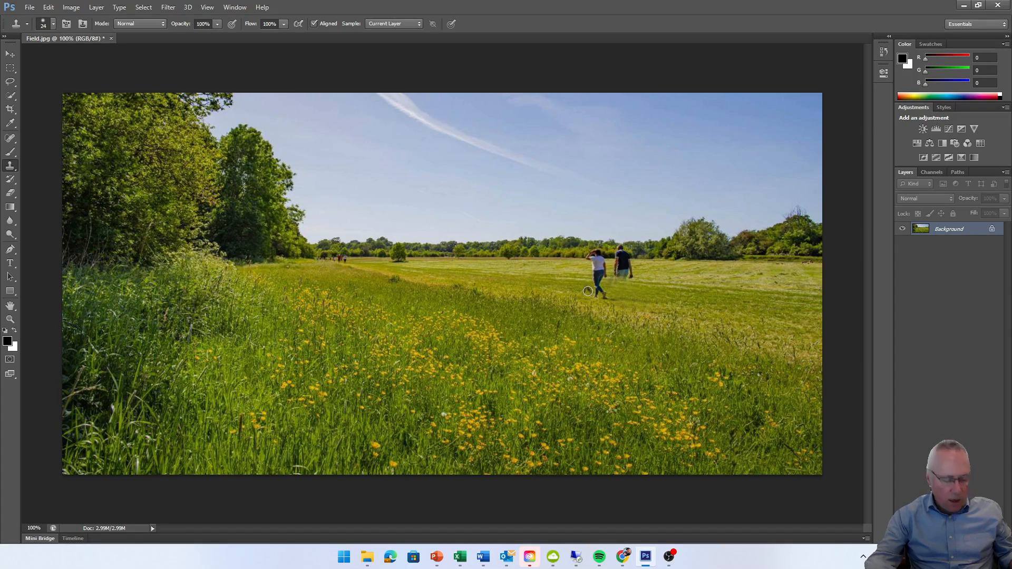
left_click(584, 293, "alt")
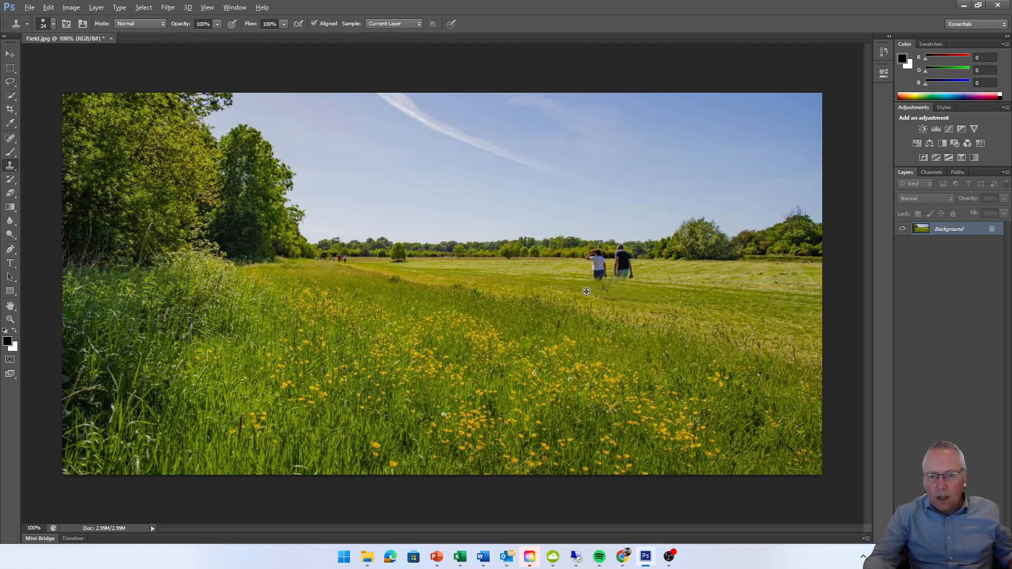
key("alt")
key("alt")
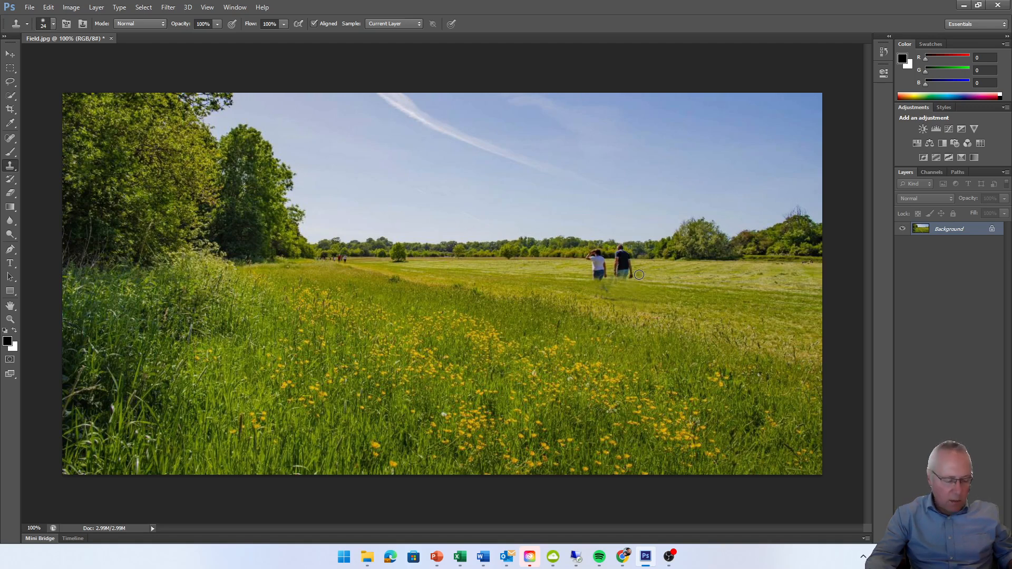
Clone adjacent field grass over the shorts and lower torso of the walker in the dark shirt
key("alt")
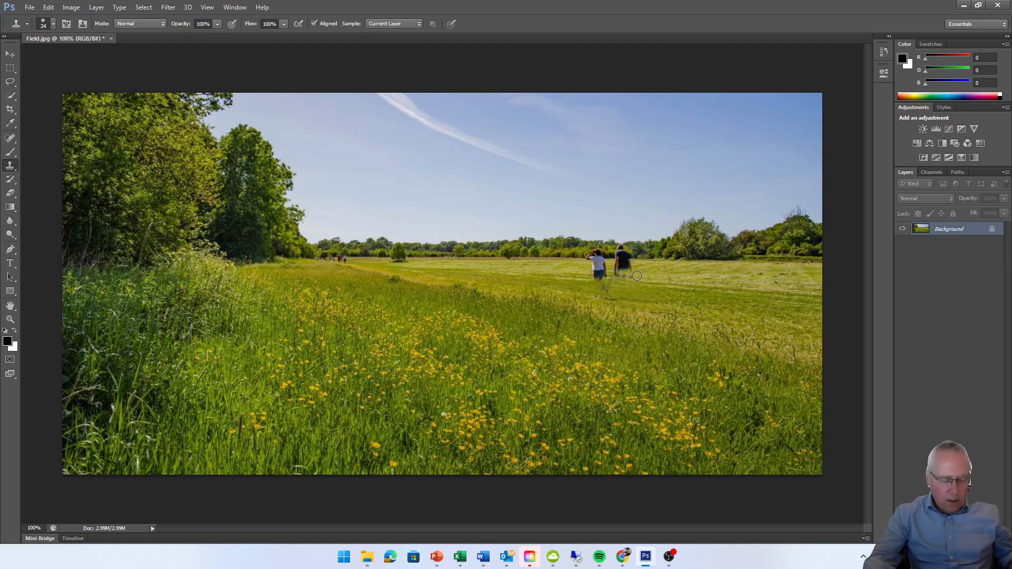
key("alt")
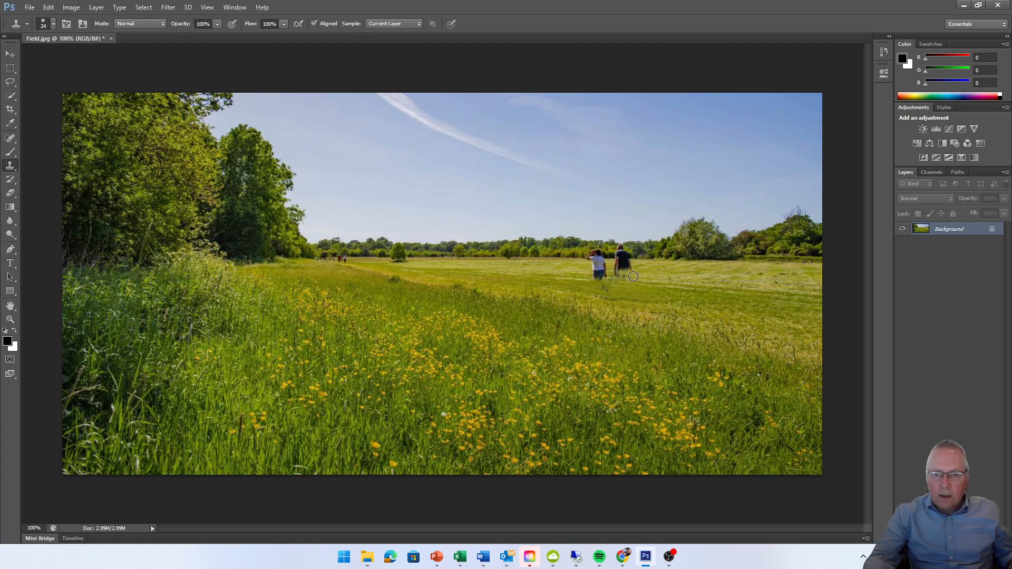
key("alt")
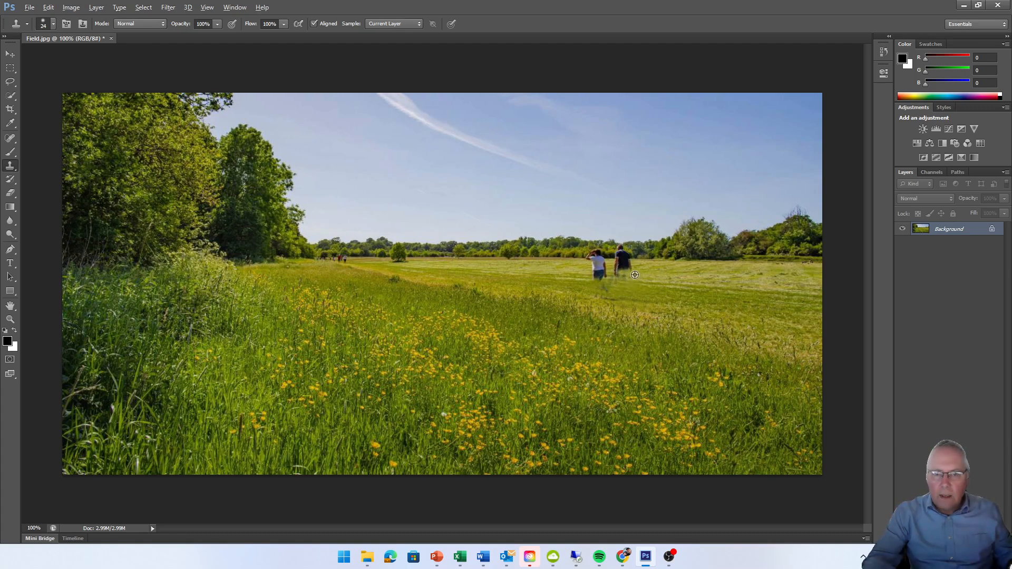
left_click(636, 275, "alt")
left_click_drag(626, 274, 617, 274)
key("alt")
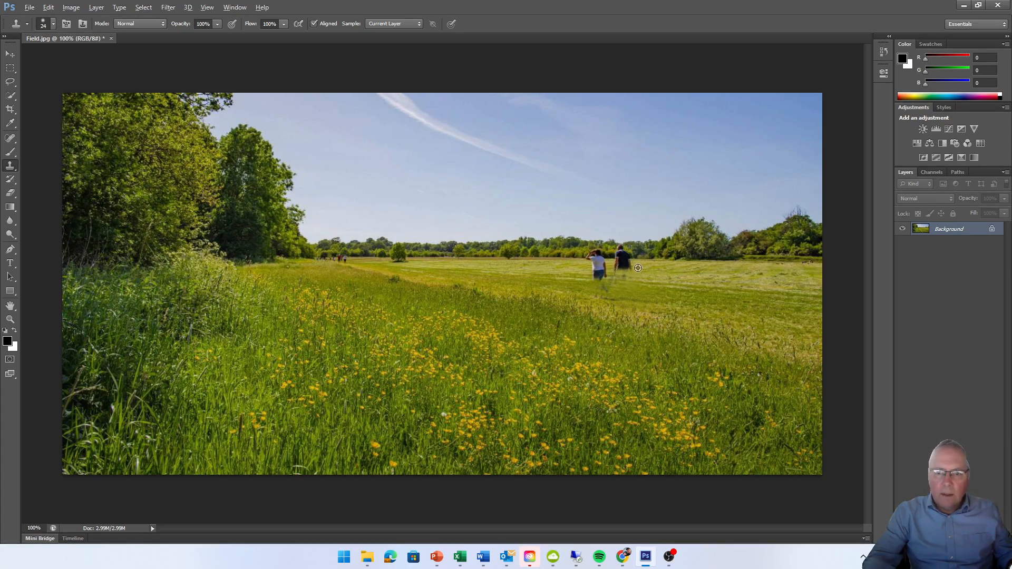
left_click(622, 269, "alt")
key("alt")
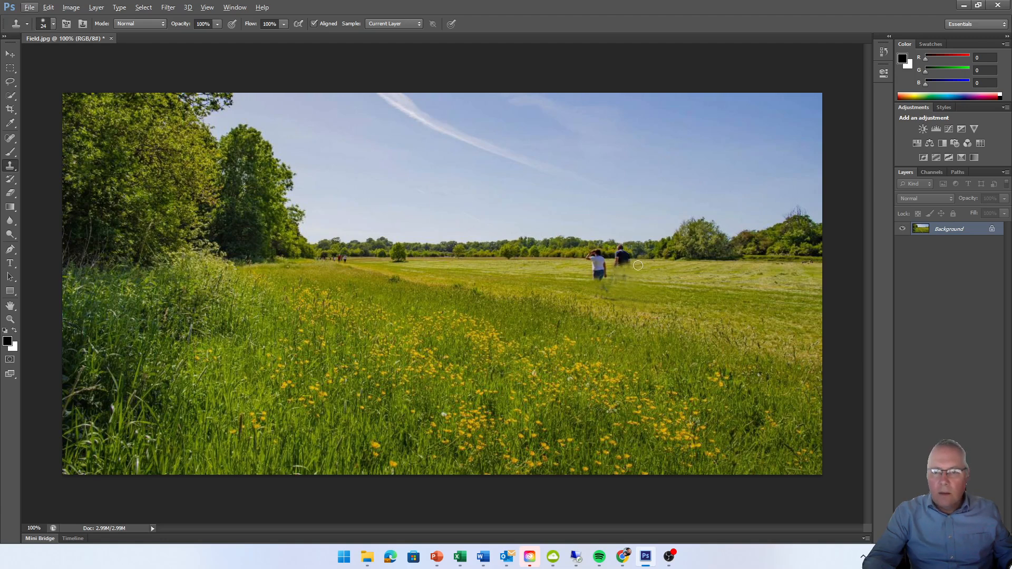
key("alt")
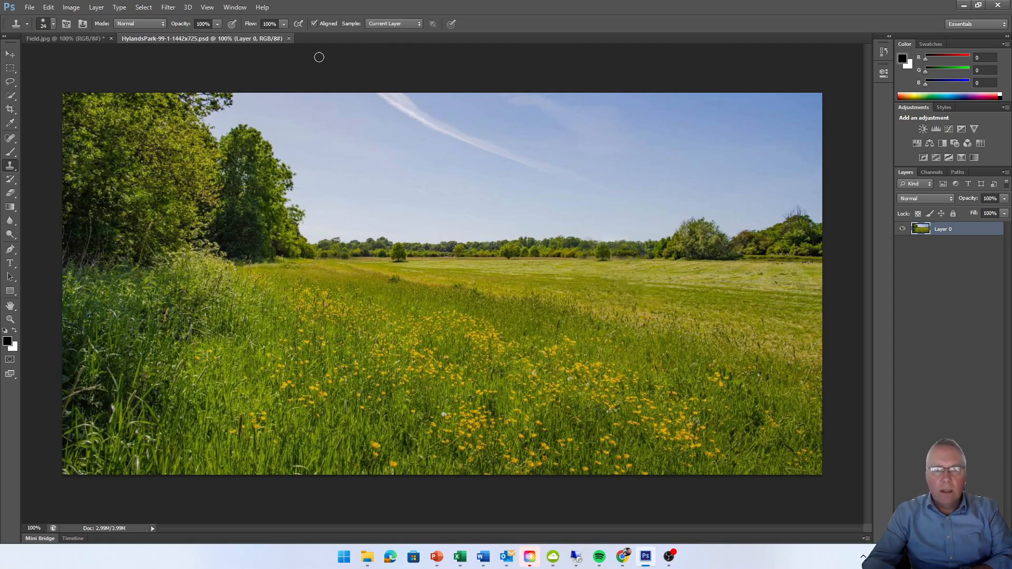
Float the HylandsPark-99-1-1442x725.psd document in its own maximized window and dock it back beside Field.jpg
left_click_drag(232, 39, 102, 87)
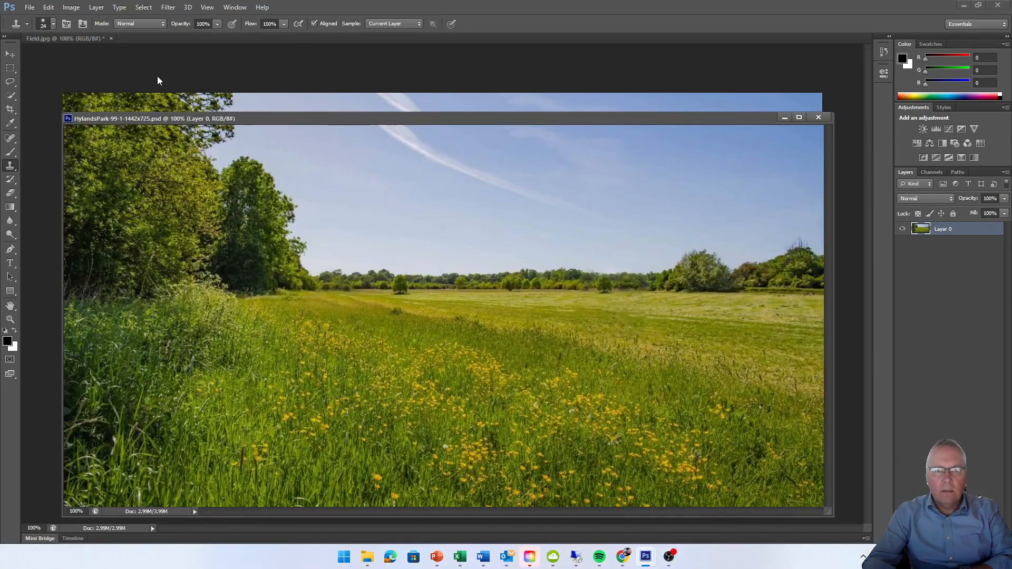
left_click(193, 74)
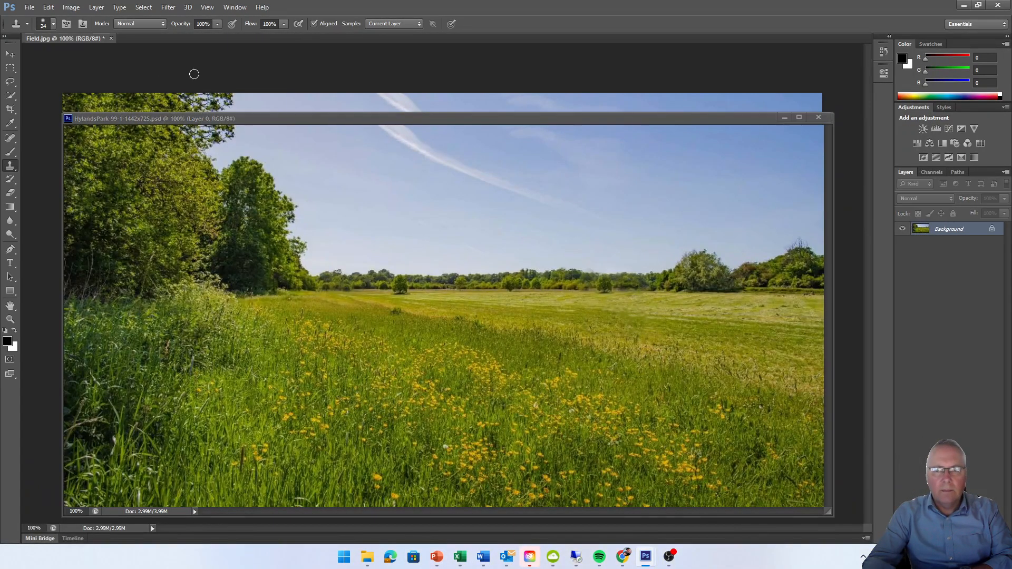
left_click(799, 117)
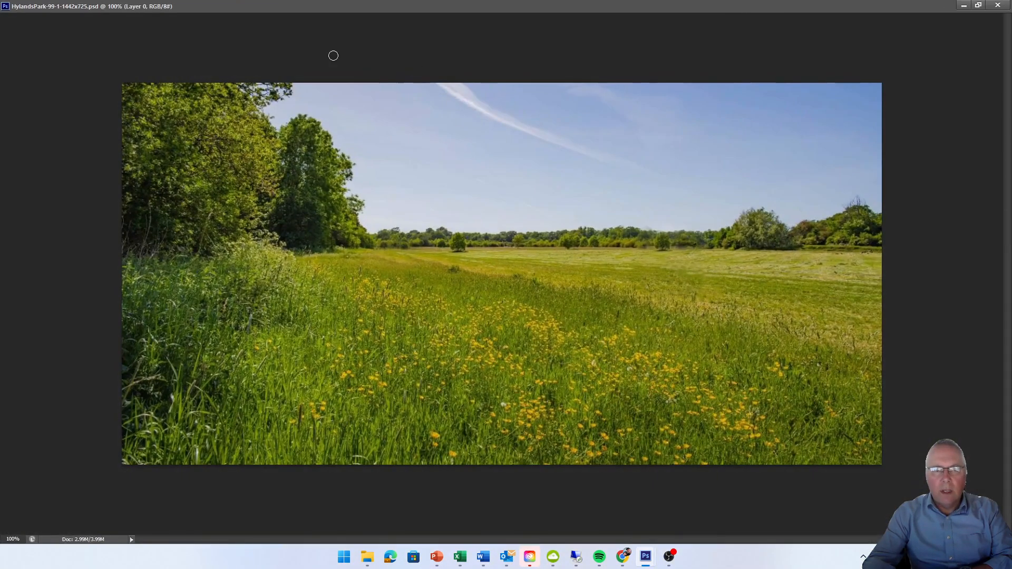
left_click(976, 10)
left_click_drag(683, 115, 694, 39)
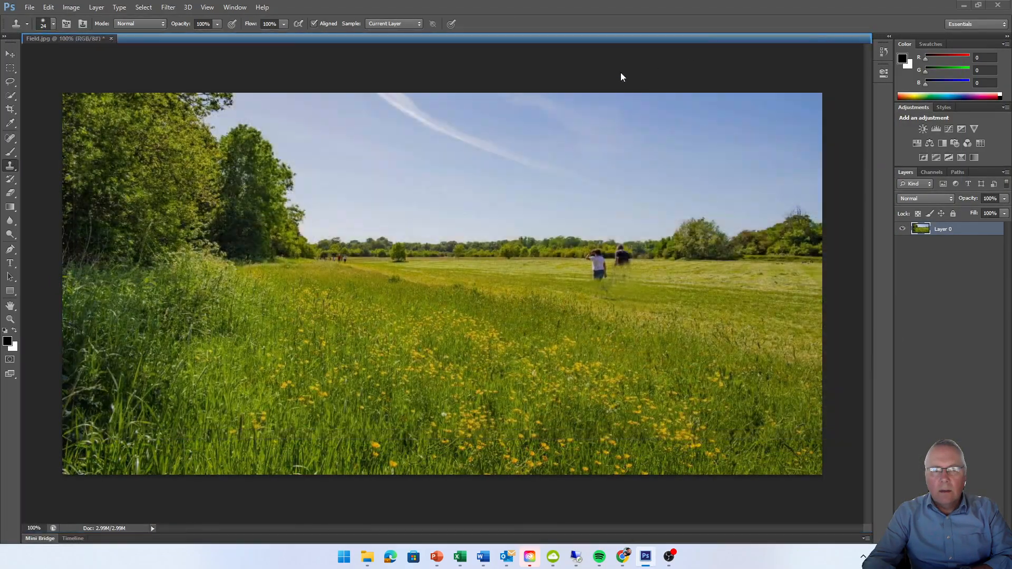
Compare the partly retouched Field.jpg with HylandsPark-99-1-1442x725.psd, undoing a trial clone dab made in the sky of Field.jpg
left_click(83, 39)
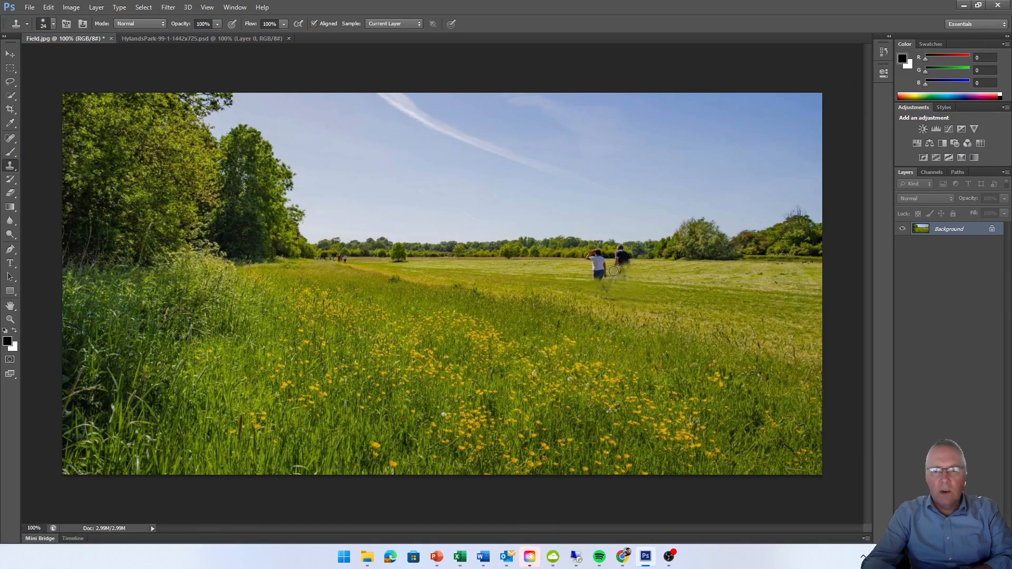
left_click(179, 39)
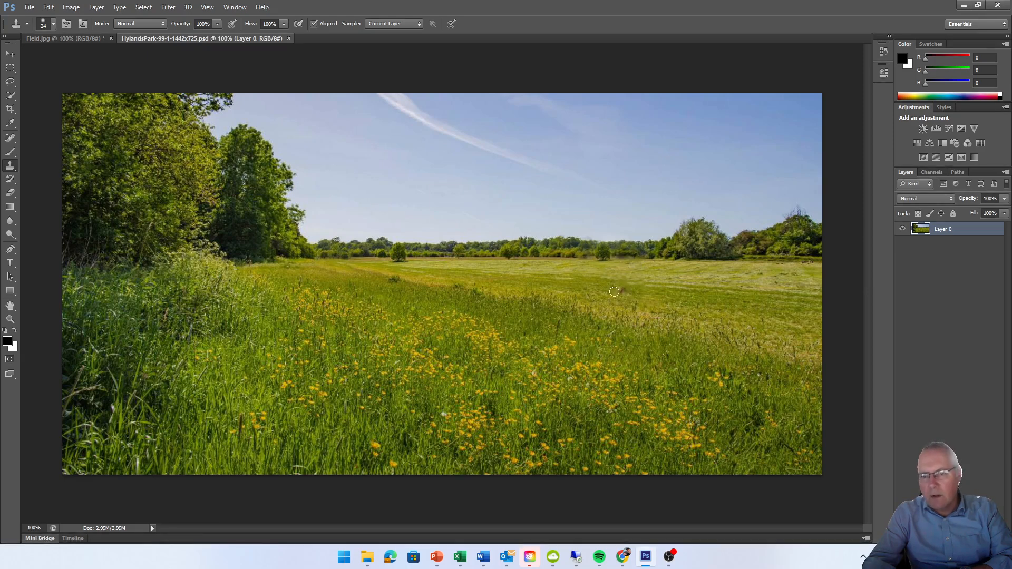
left_click(75, 40)
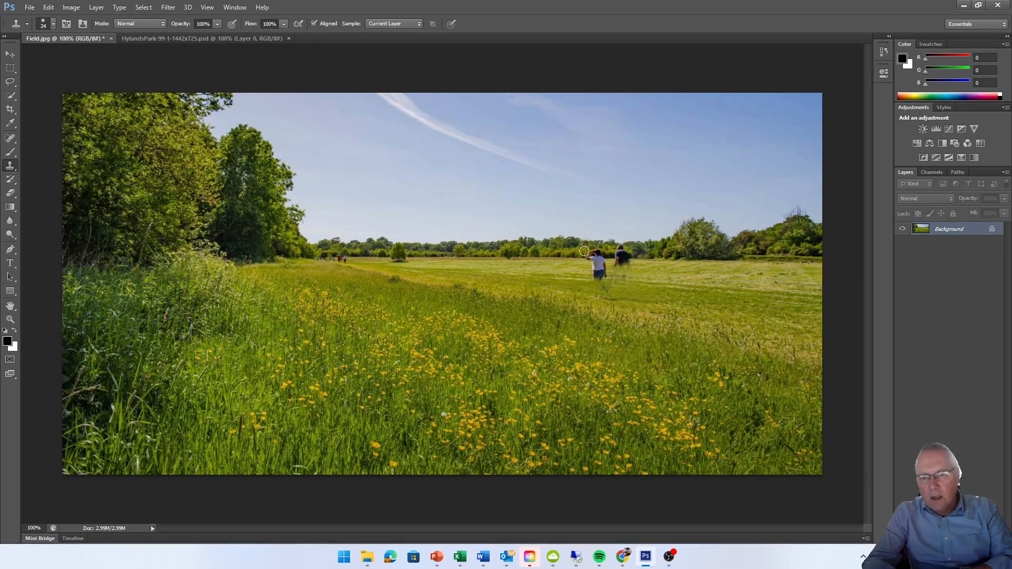
left_click(468, 219)
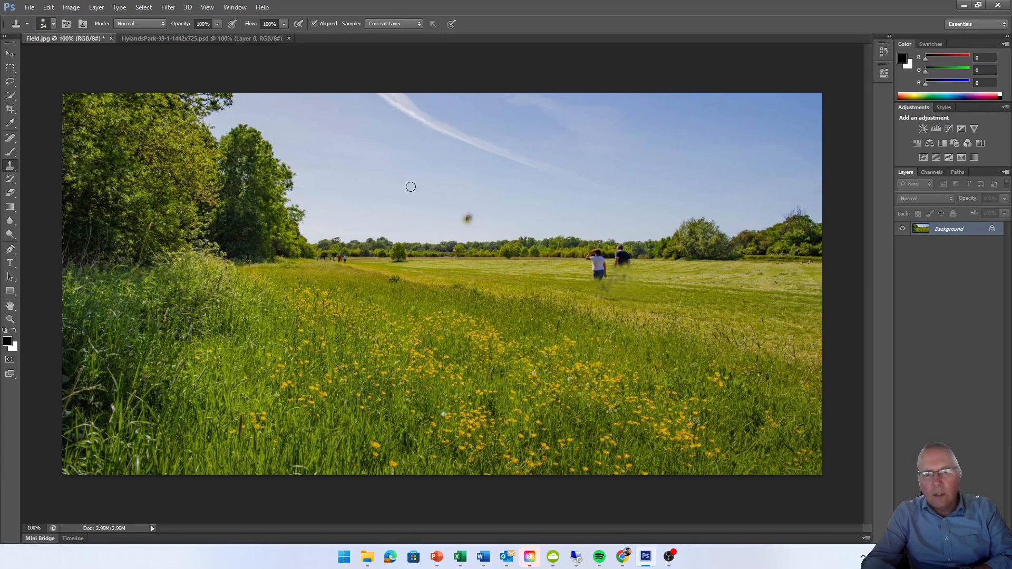
key("ctrl+z")
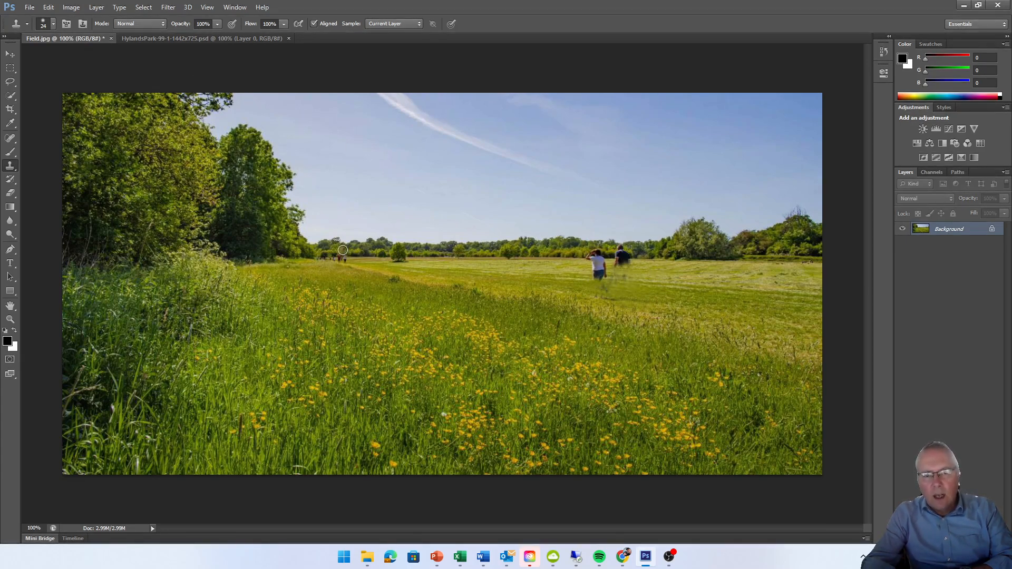
left_click(200, 39)
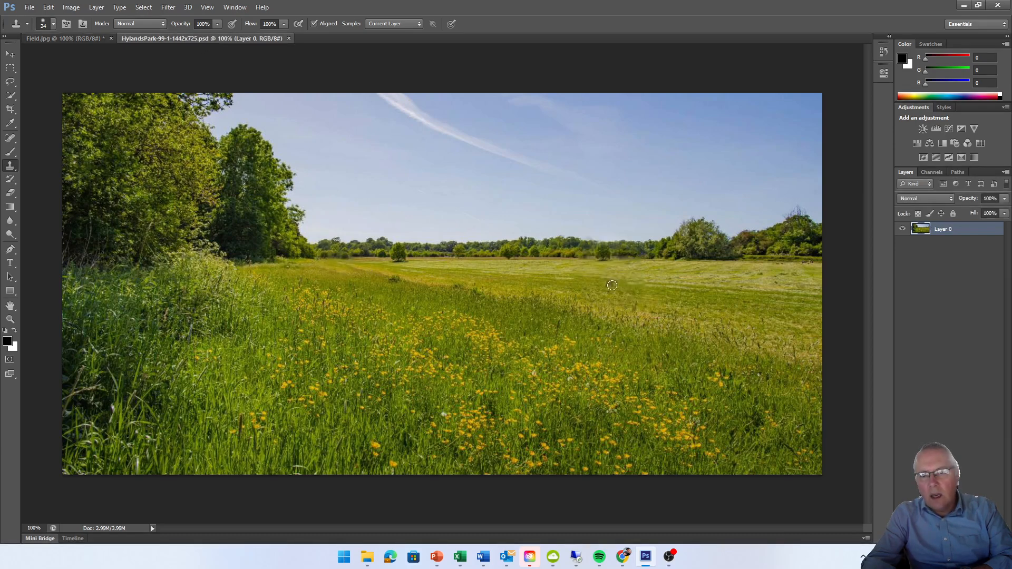